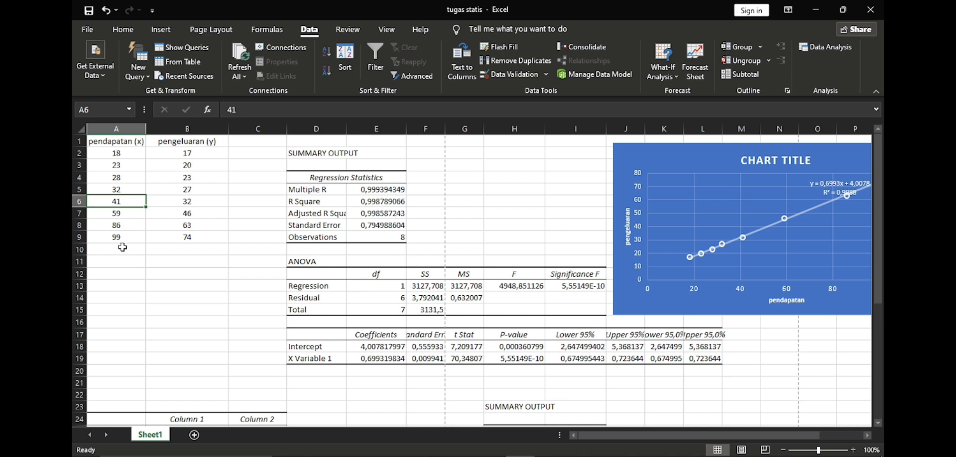
Step: Review the pendapatan (x) and pengeluaran (y) data values in rows 2 to 9 of columns A and B
left_click(120, 238)
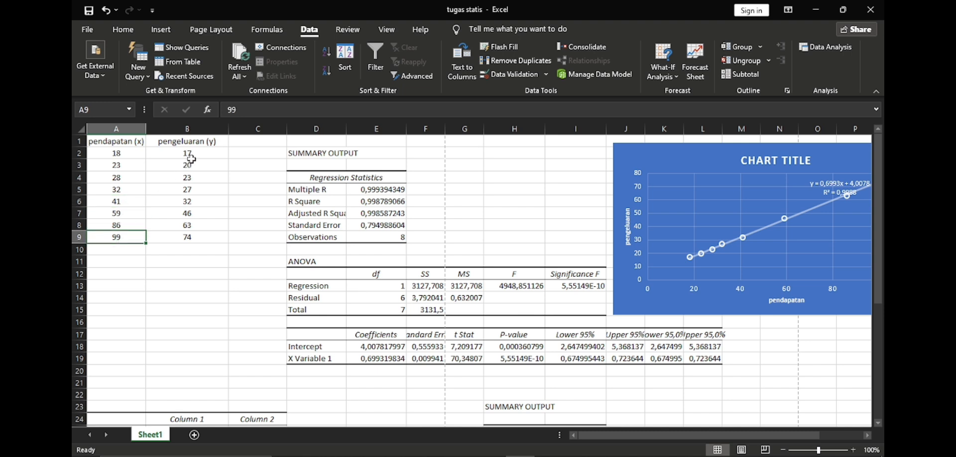
left_click(193, 155)
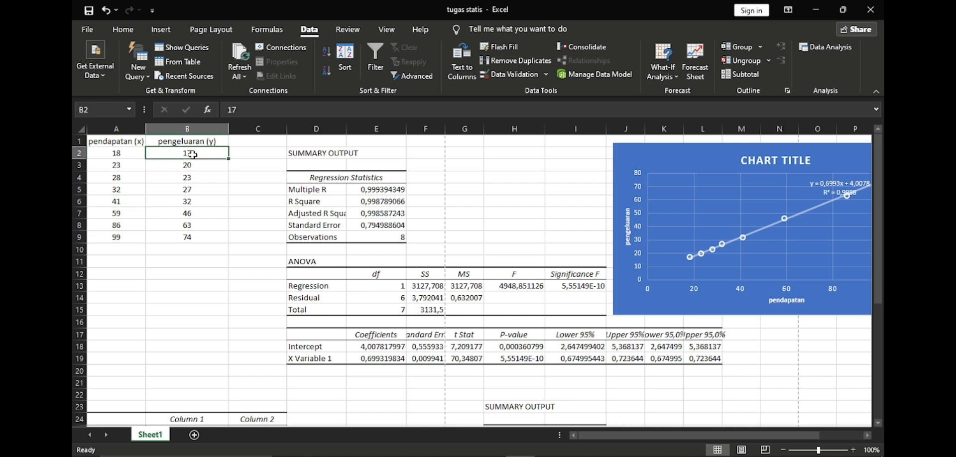
left_click(193, 166)
left_click(202, 188)
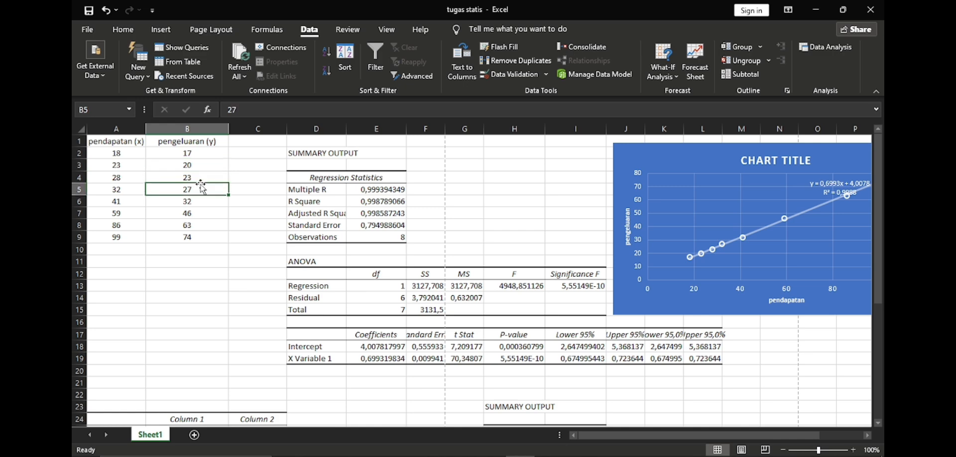
left_click(198, 200)
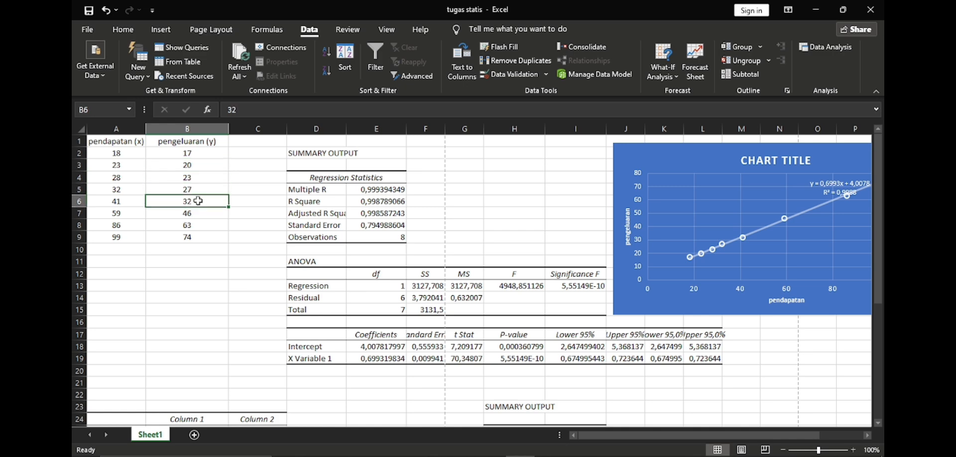
left_click(196, 247)
left_click(195, 239)
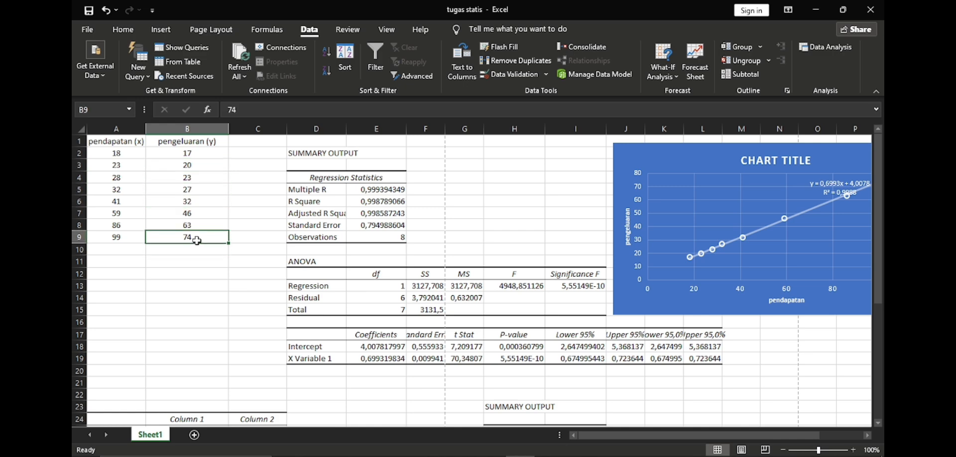
Step: Delete the contents of the second regression summary output in the range G22:S40
scroll(256, 265, "down", 5)
scroll(492, 284, "down", 4)
scroll(496, 274, "up", 4)
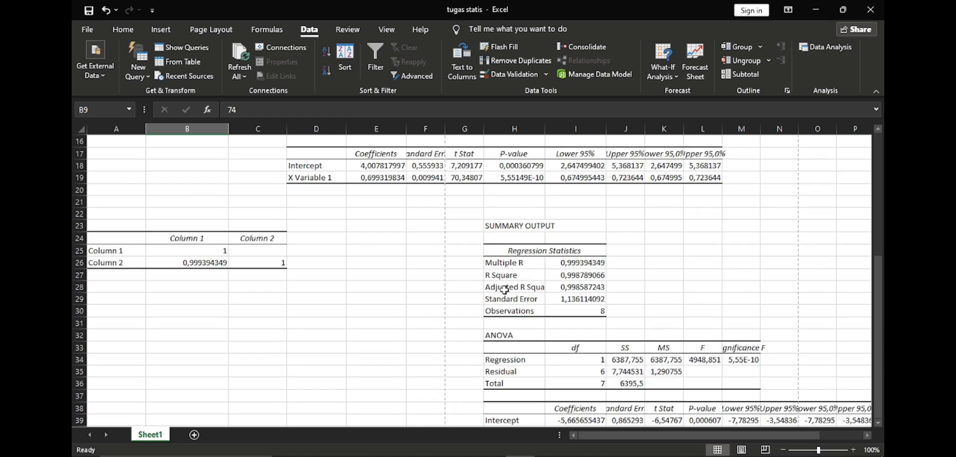
left_click_drag(471, 209, 771, 404)
key("Delete")
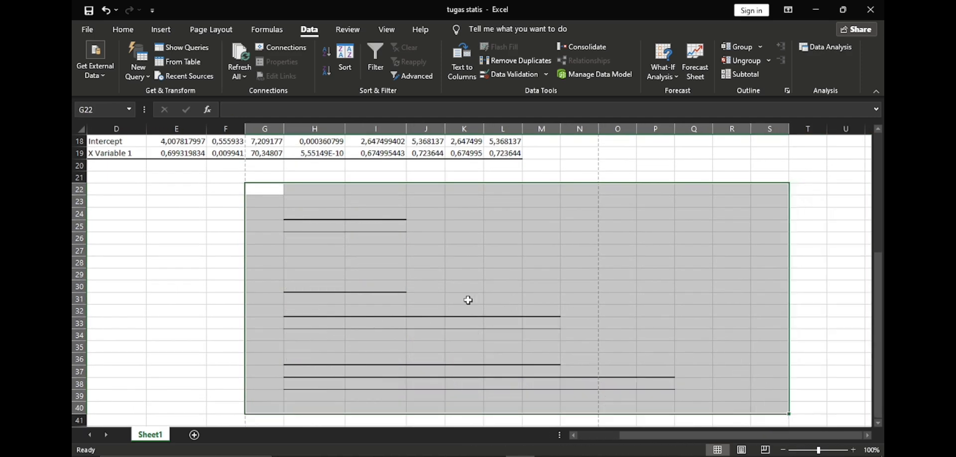
scroll(399, 312, "up", 3)
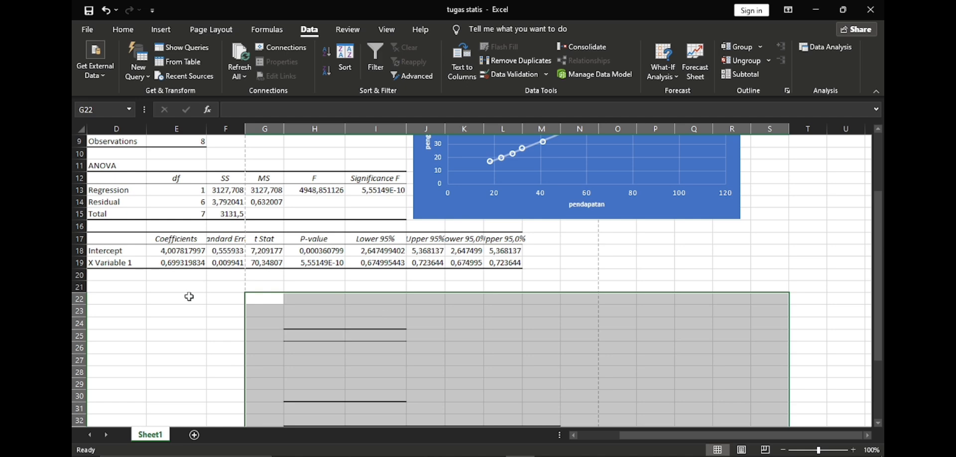
Step: Try to clear the leftover table border lines in the range F22:Q41
left_click(188, 297)
scroll(410, 298, "down", 5)
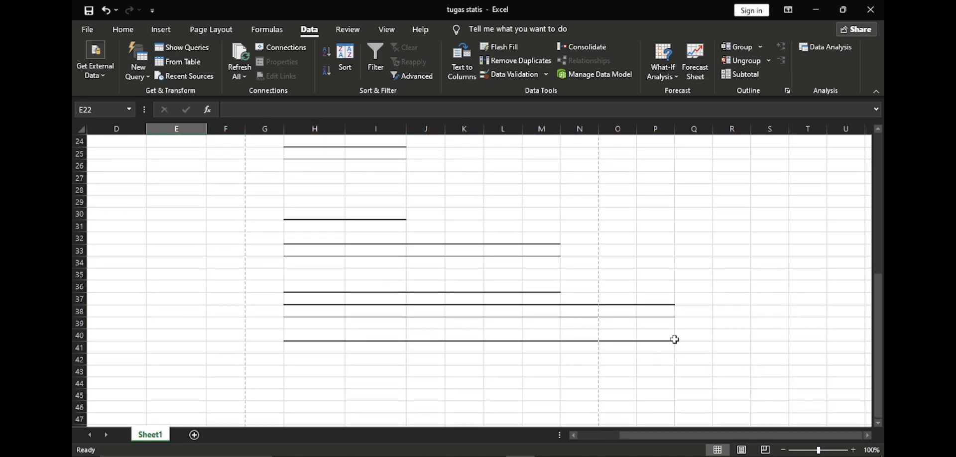
left_click_drag(694, 349, 227, 150)
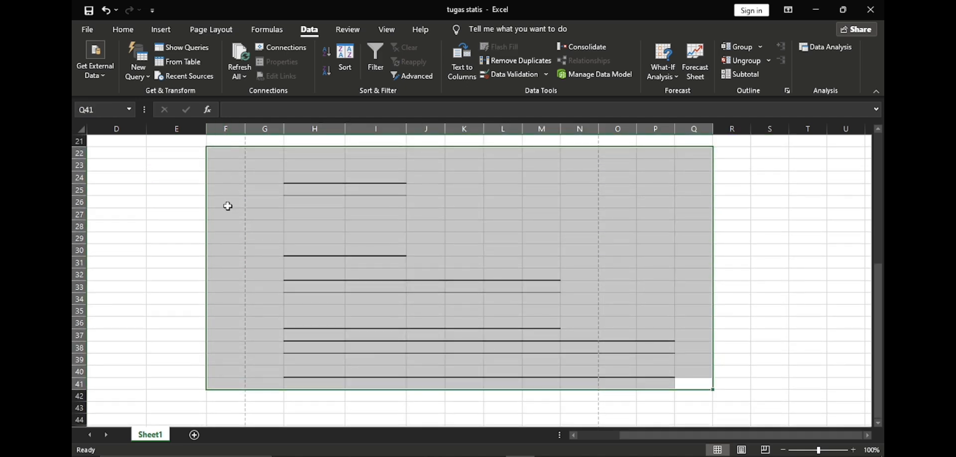
key("BackSpace")
scroll(237, 207, "up", 4)
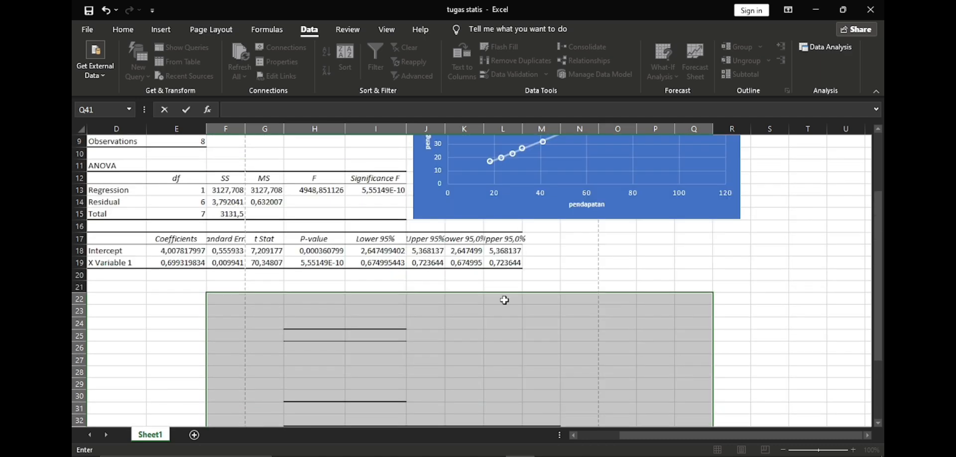
scroll(228, 307, "down", 1)
left_click_drag(641, 441, 599, 439)
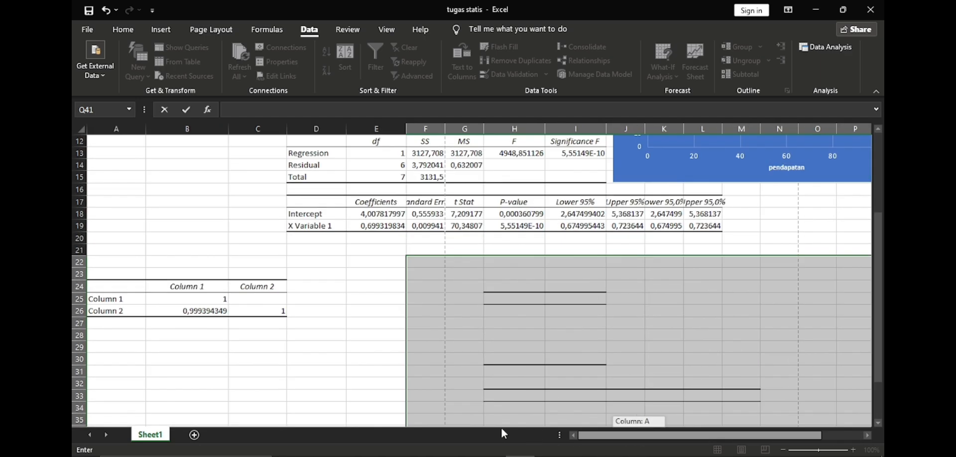
scroll(277, 338, "up", 4)
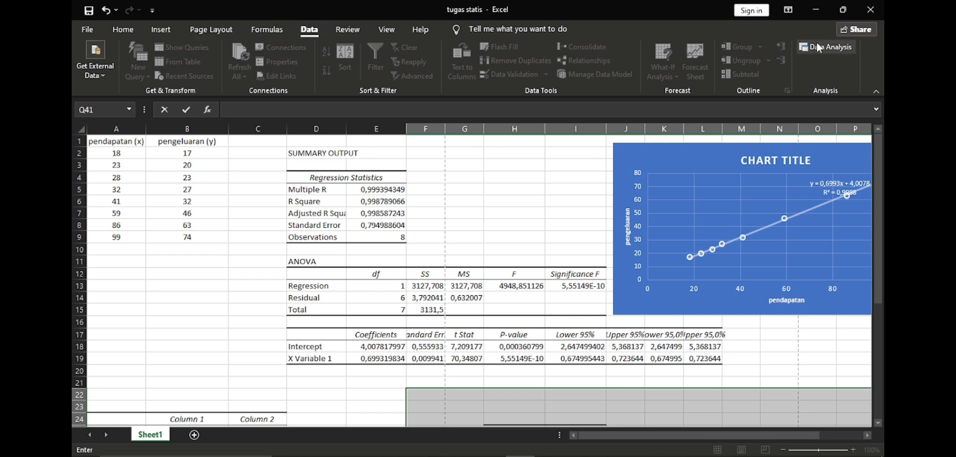
scroll(780, 201, "down", 4)
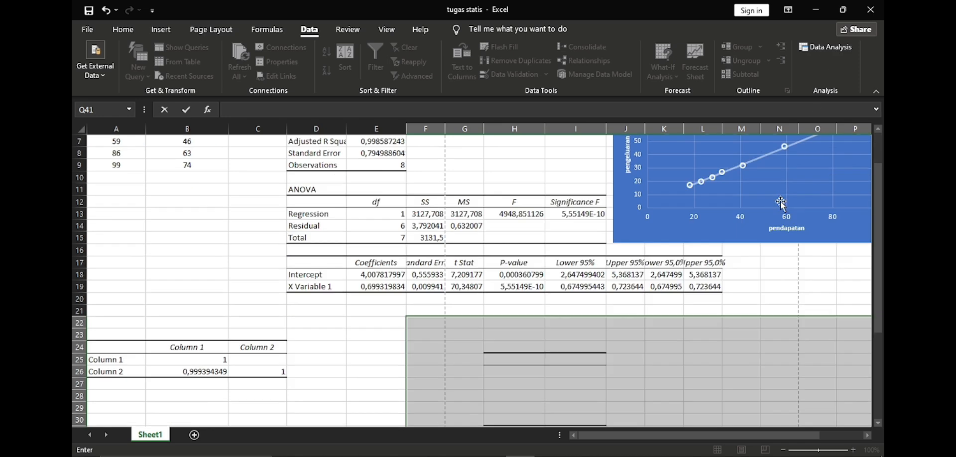
left_click(375, 260)
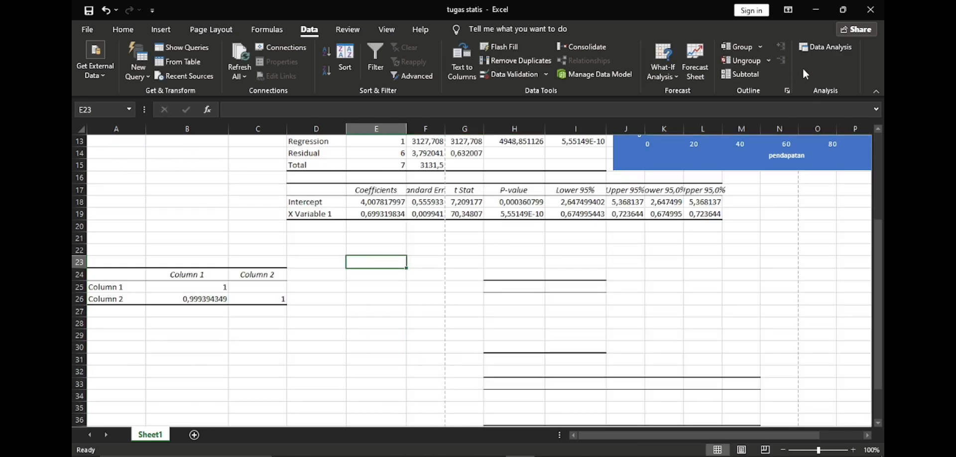
Step: Open the Regression tool from the data analysis tools and clear its existing Y and X input ranges
left_click(822, 46)
scroll(424, 228, "down", 2)
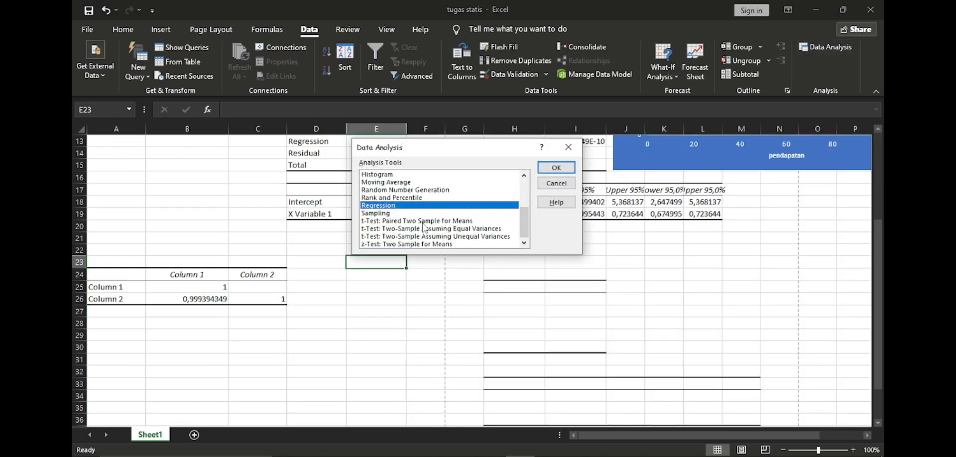
left_click(556, 168)
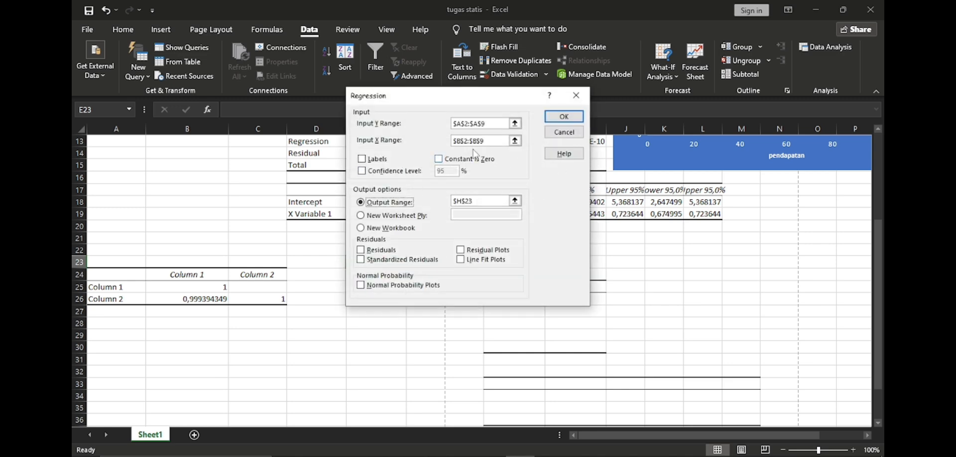
left_click(492, 123)
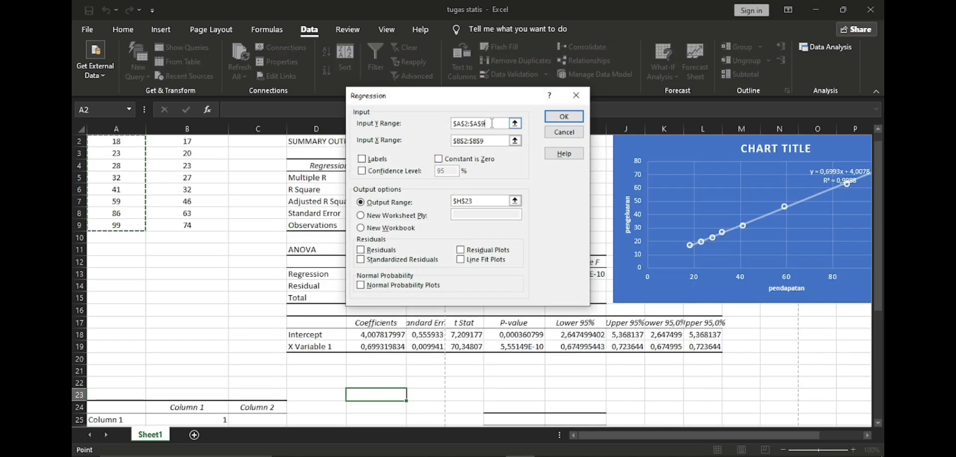
left_click_drag(492, 123, 430, 130)
key("BackSpace")
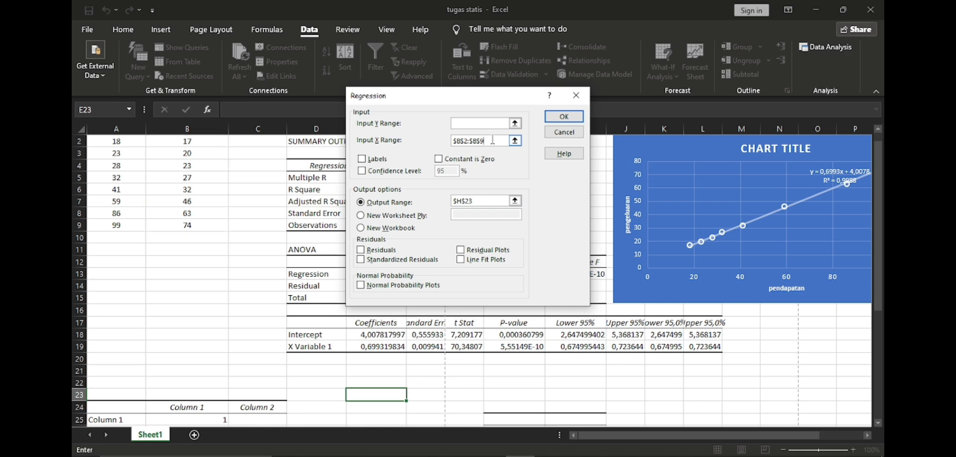
left_click_drag(492, 140, 451, 141)
key("BackSpace")
Step: Set the regression's input Y range to A2:A9 and its input X range to B2:B9
scroll(285, 228, "up", 1)
left_click(497, 123)
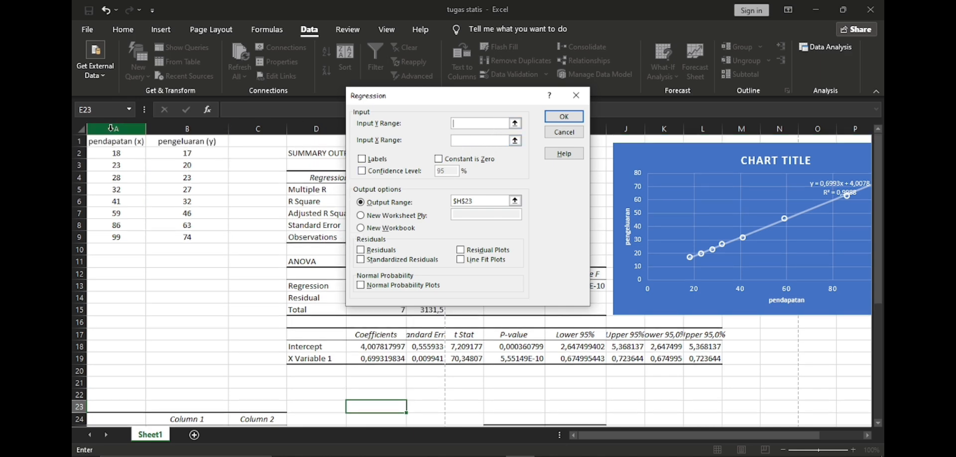
left_click_drag(111, 153, 122, 236)
left_click(472, 141)
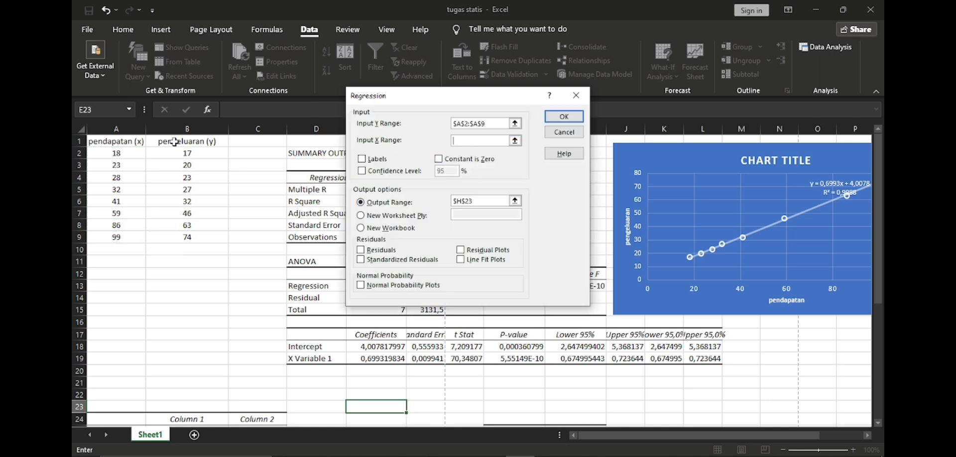
left_click_drag(162, 145, 173, 239)
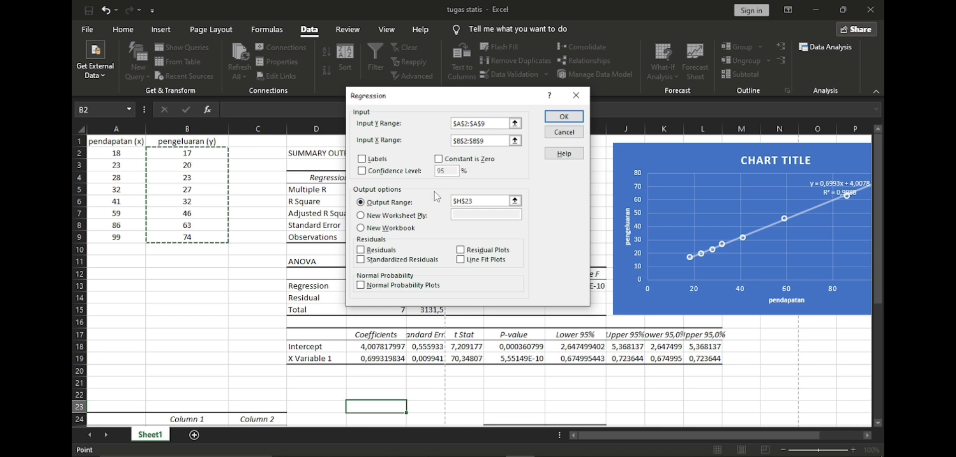
Step: Set the regression's output range to cell A28, below the correlation table, and run the analysis
scroll(438, 196, "down", 1)
scroll(431, 193, "down", 1)
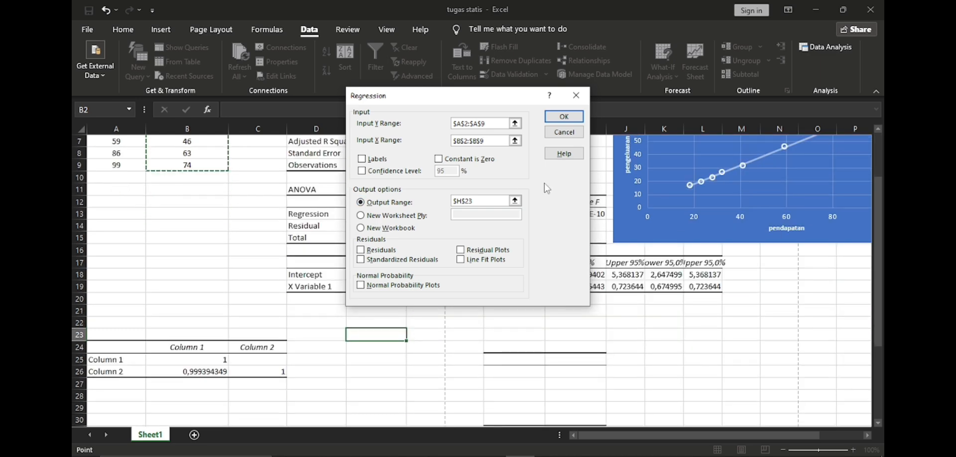
left_click_drag(479, 201, 432, 203)
key("BackSpace")
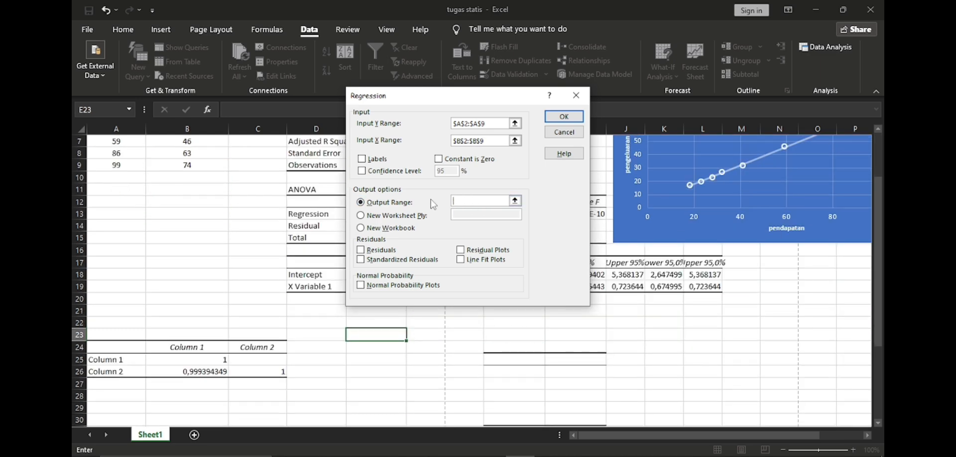
scroll(436, 208, "down", 2)
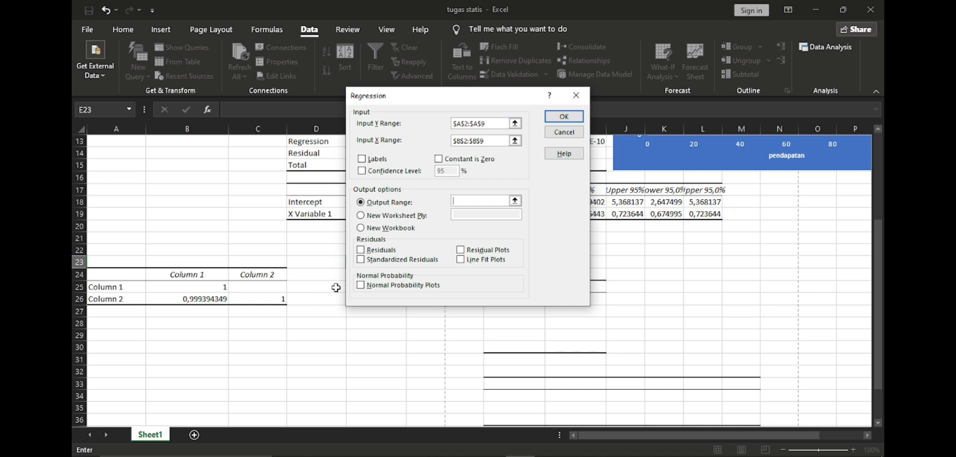
left_click(324, 277)
left_click(319, 262)
left_click(325, 320)
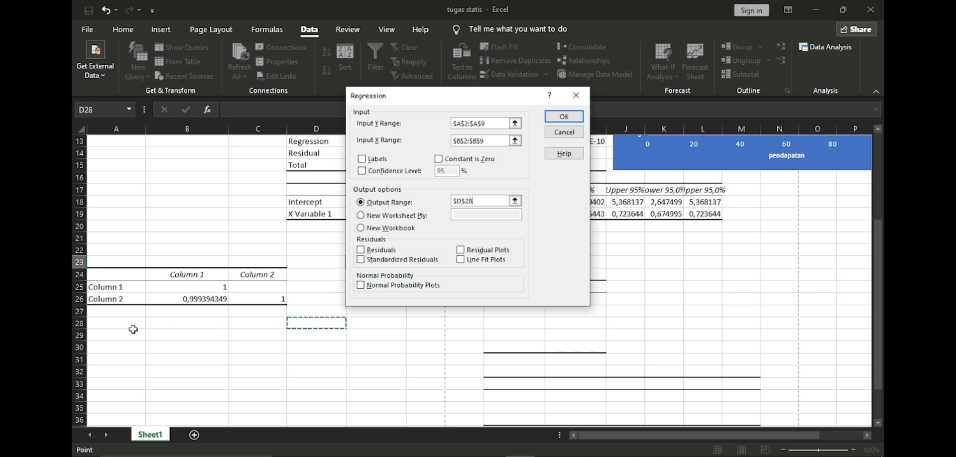
left_click(119, 328)
scroll(153, 327, "down", 2)
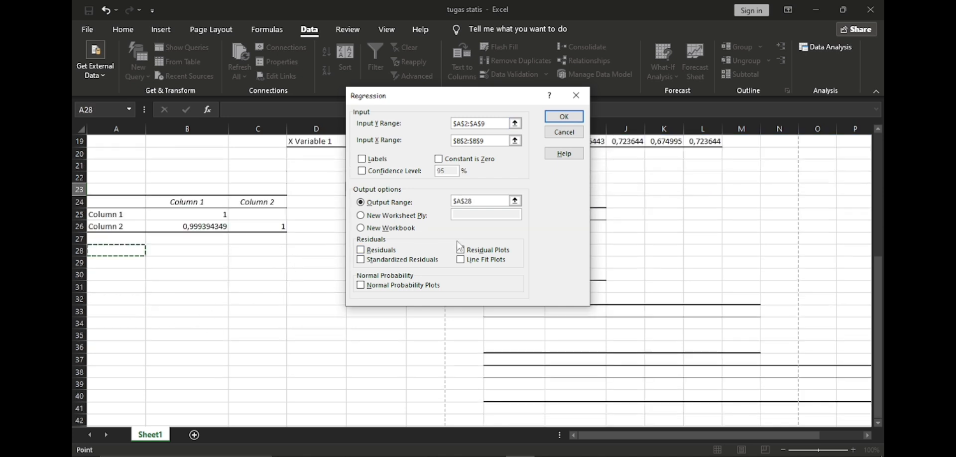
left_click(575, 119)
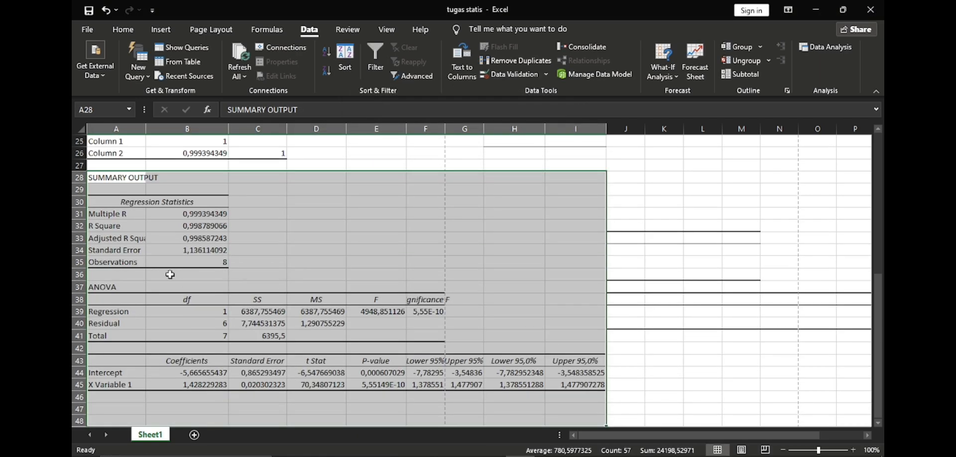
Step: Examine the Multiple R, R Square and Adjusted R Square values in the regression statistics table beside the source data
scroll(298, 281, "up", 8)
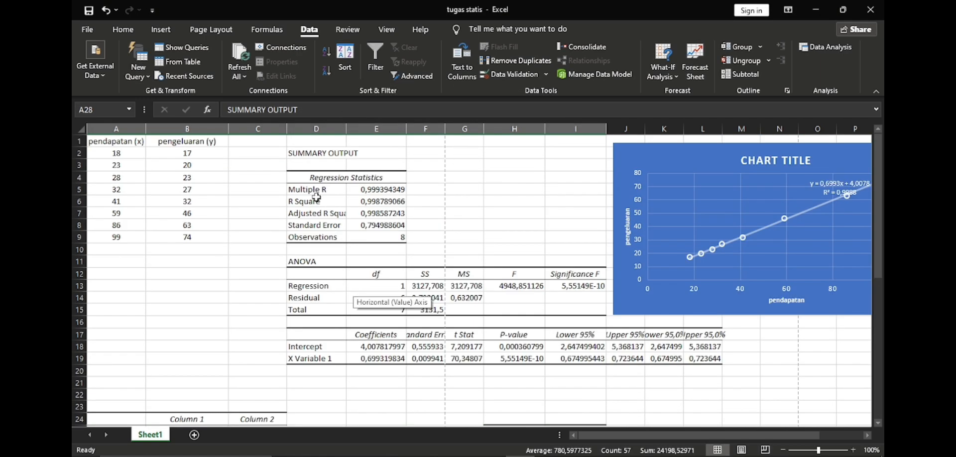
scroll(353, 294, "down", 5)
scroll(351, 309, "up", 5)
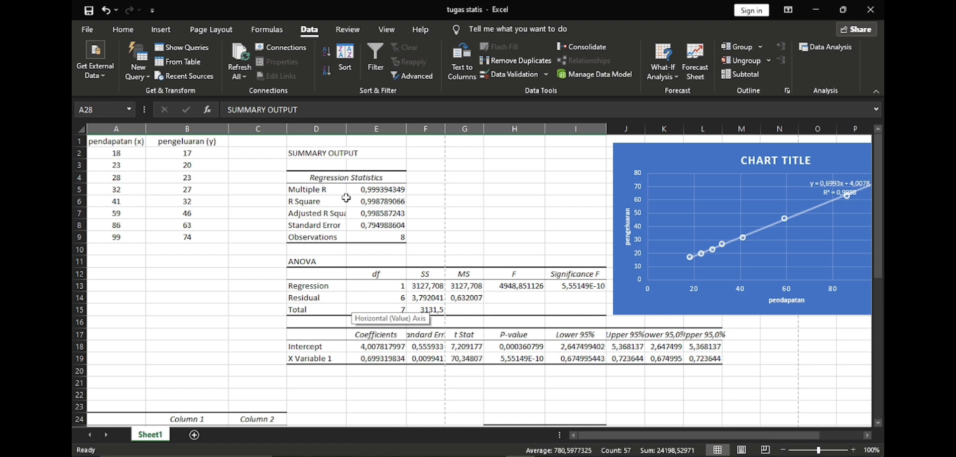
left_click(378, 190)
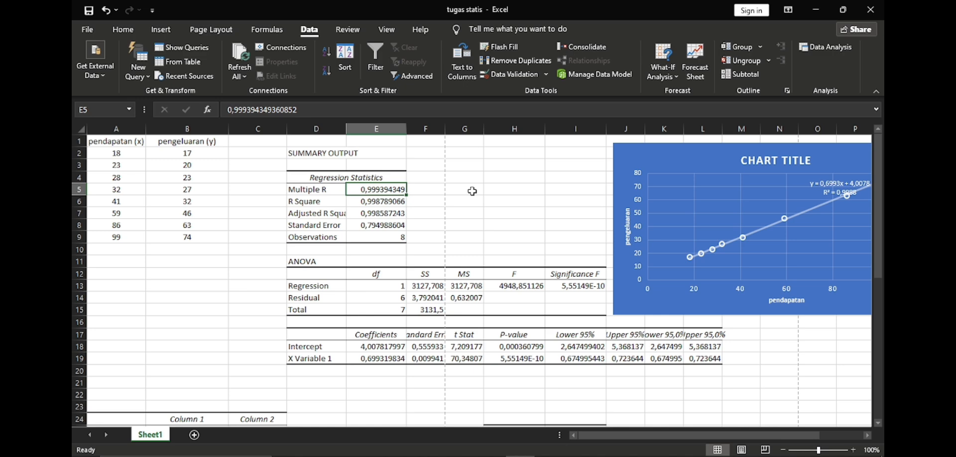
scroll(472, 190, "down", 2)
scroll(472, 191, "up", 1)
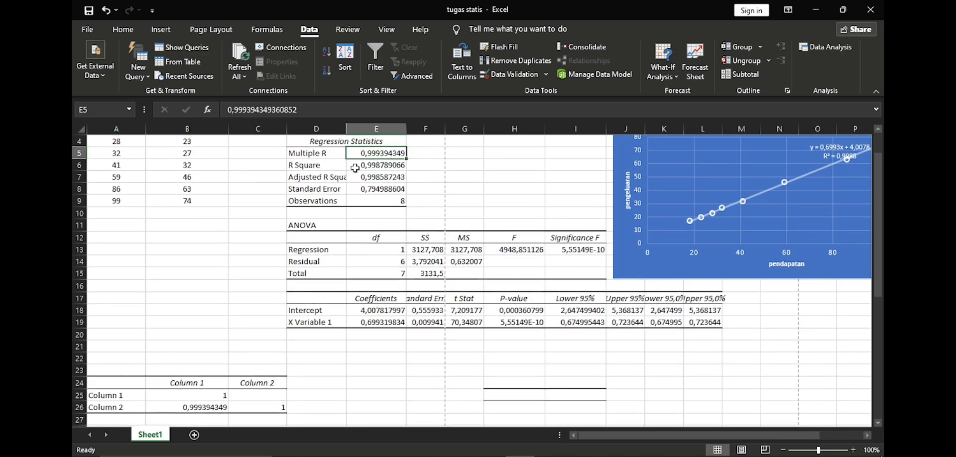
left_click(367, 169)
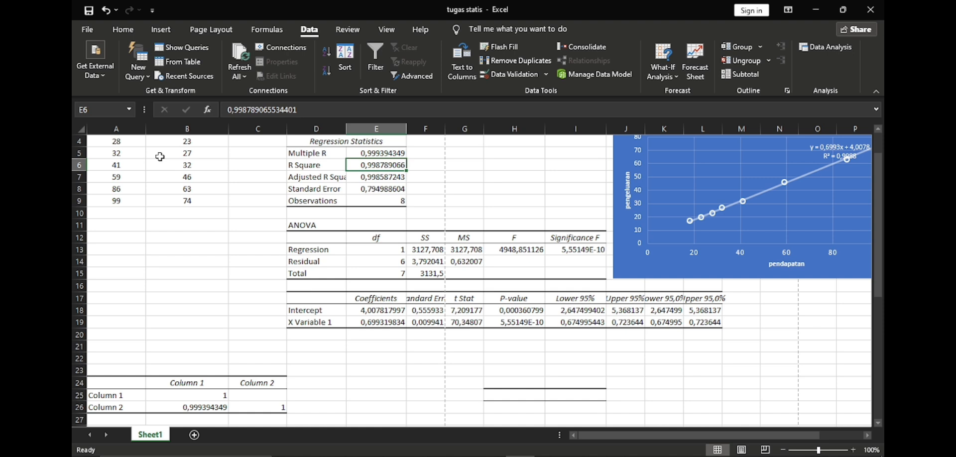
left_click(372, 180)
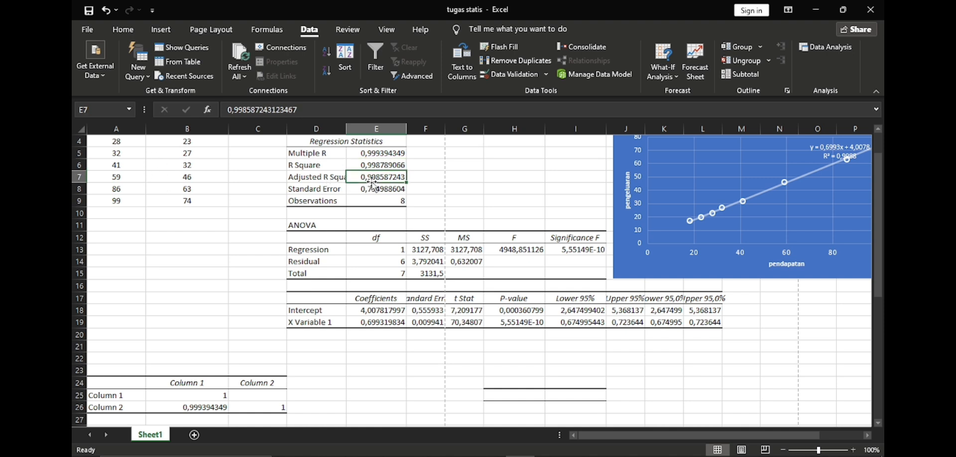
left_click(317, 165)
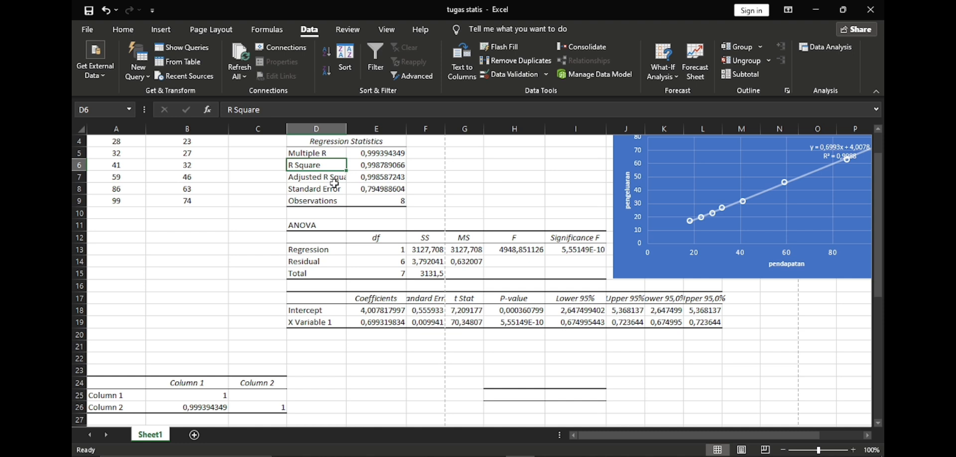
Step: Examine the R Square, Adjusted R Square and Standard Error values in the regression statistics table beside the source data
left_click(382, 173)
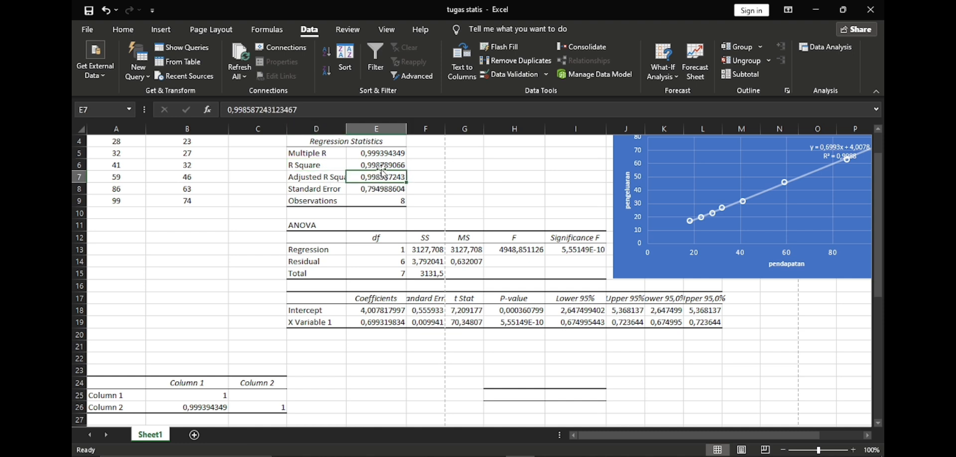
left_click(381, 165)
left_click(383, 188)
left_click(386, 175)
left_click(364, 190)
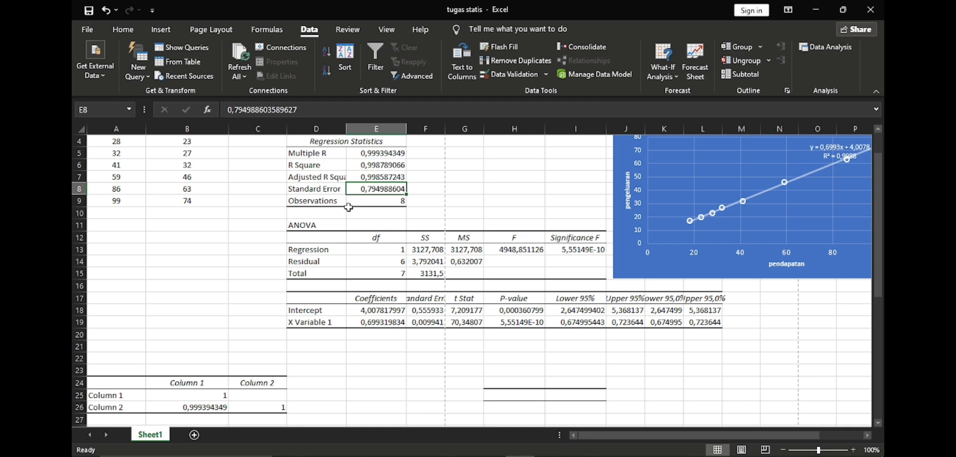
Step: Check the Observations value in the regression statistics against the individual pendapatan entries in column A
left_click(373, 202)
scroll(168, 222, "up", 1)
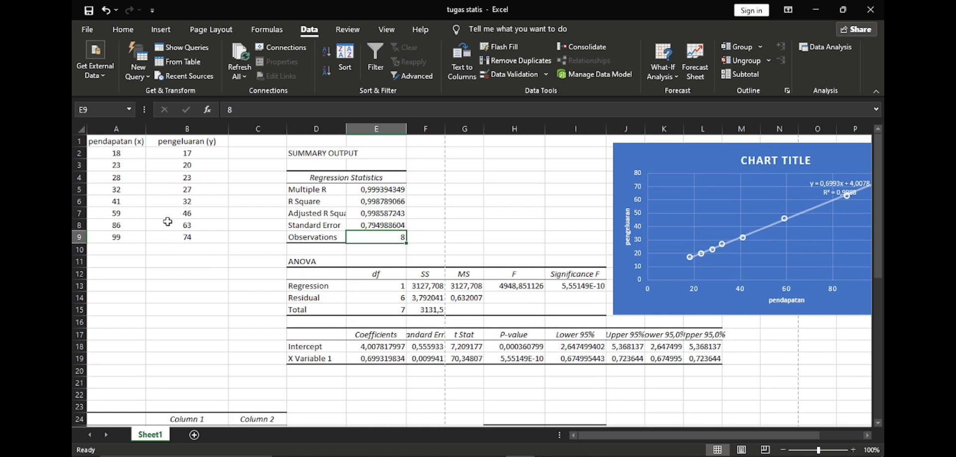
left_click(126, 155)
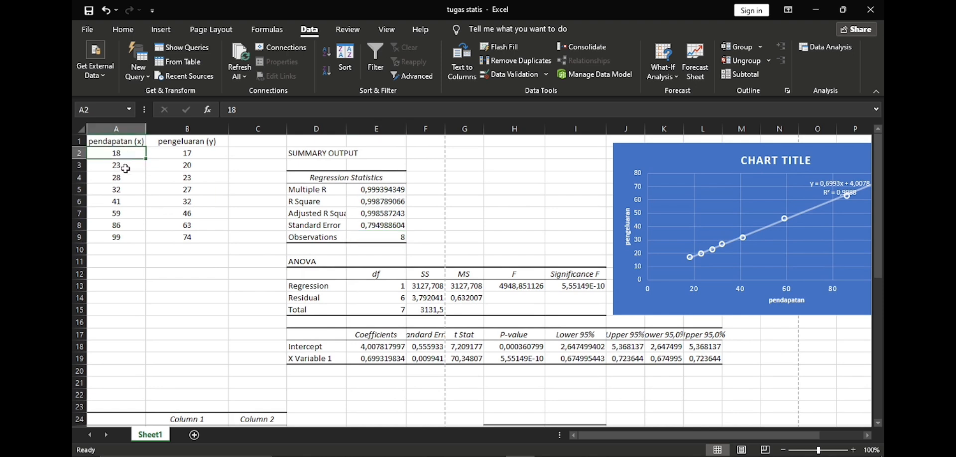
left_click(126, 167)
left_click(126, 181)
left_click(125, 189)
left_click(126, 204)
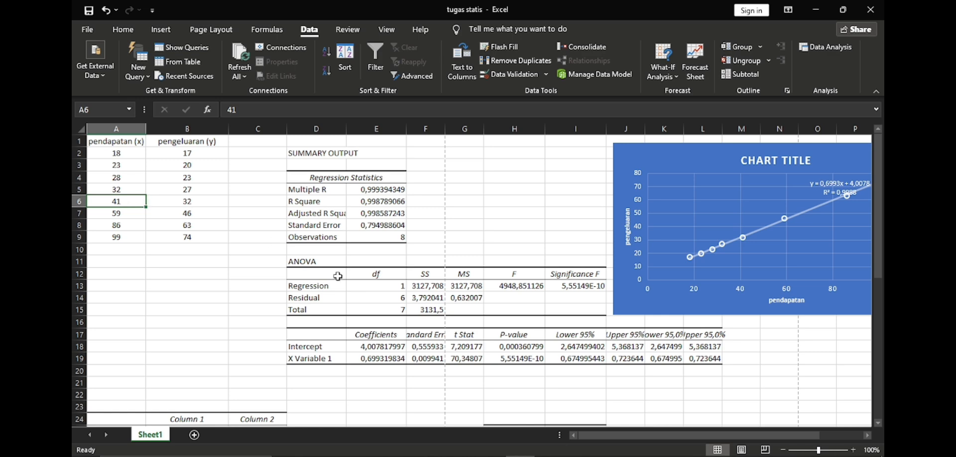
Step: Examine the Regression, Residual and Total rows of the upper ANOVA table and their df values
scroll(404, 292, "down", 1)
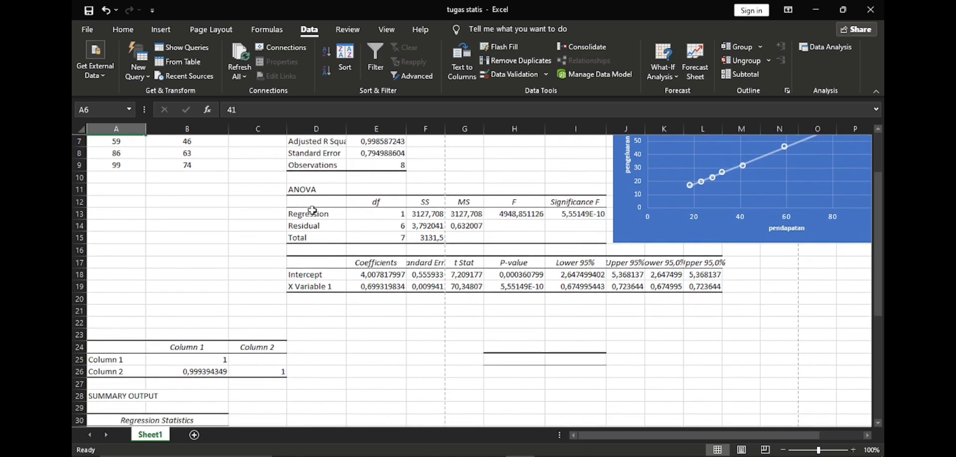
left_click(320, 218)
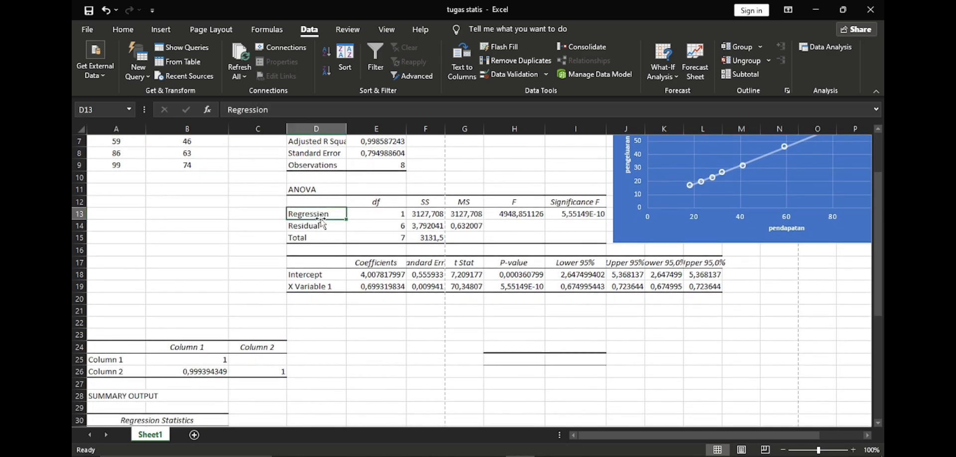
left_click(321, 237)
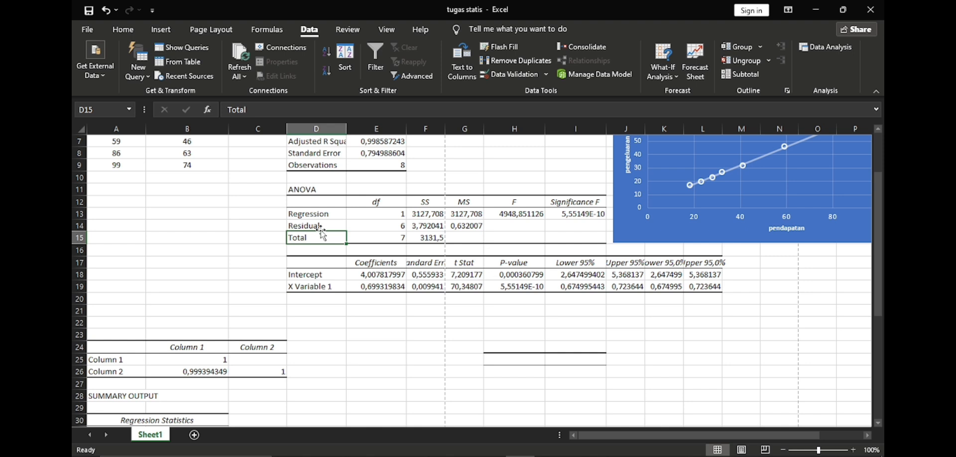
left_click(369, 201)
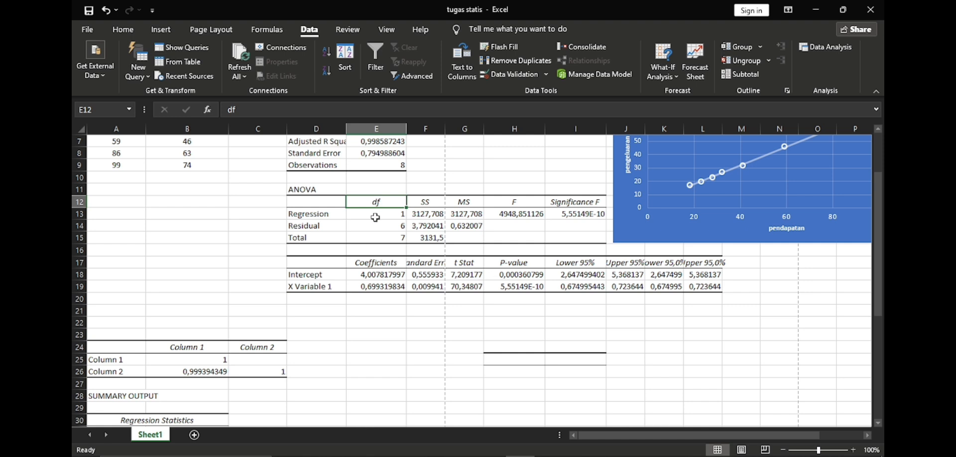
left_click(377, 217)
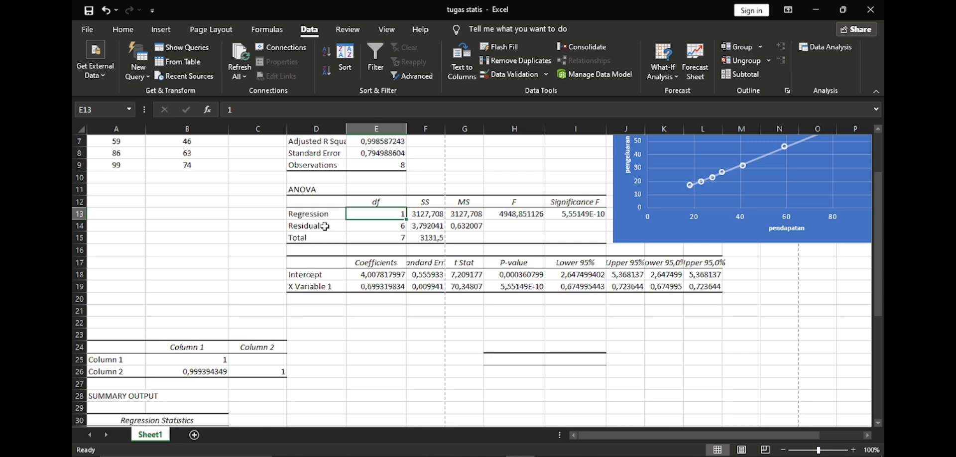
scroll(370, 217, "down", 2)
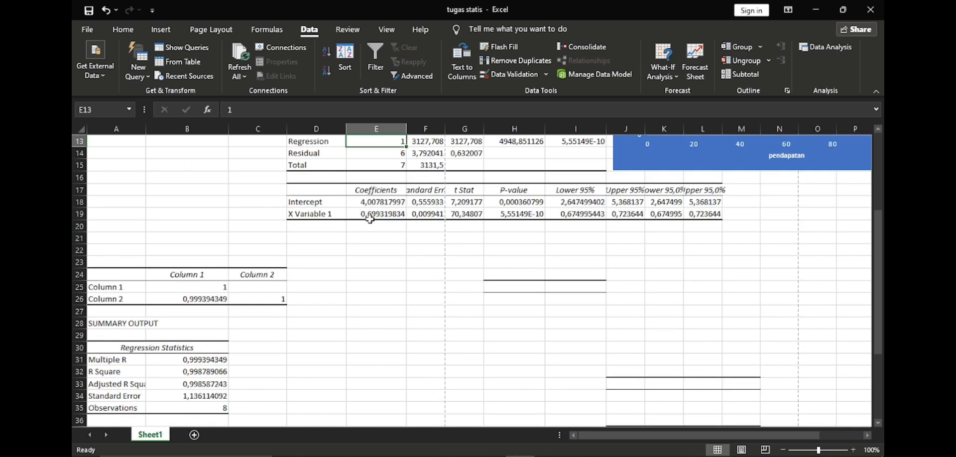
scroll(370, 217, "up", 1)
left_click(394, 190)
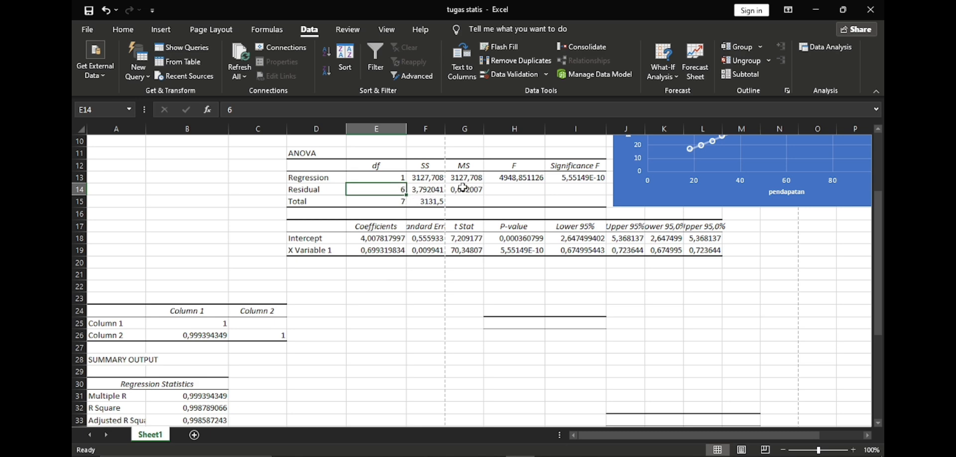
Step: Review the ANOVA and coefficients tables of the second regression output below the correlation table
scroll(463, 191, "down", 1)
scroll(463, 191, "down", 5)
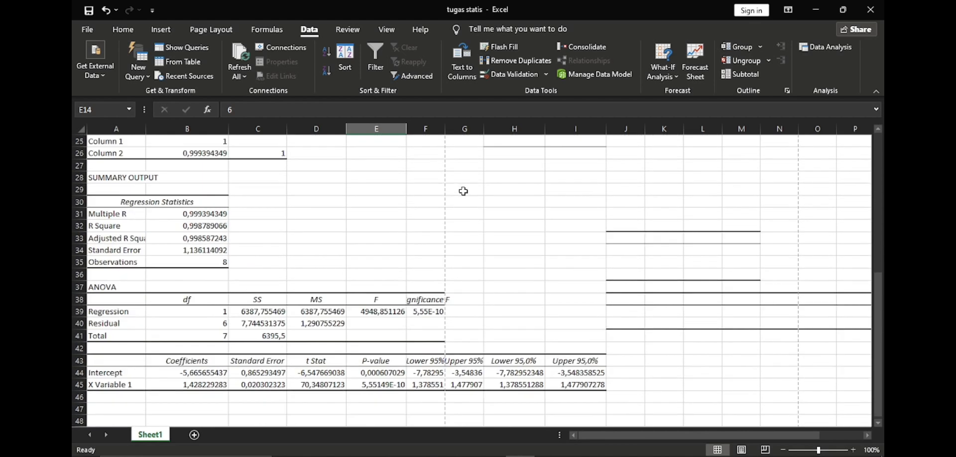
scroll(463, 192, "down", 2)
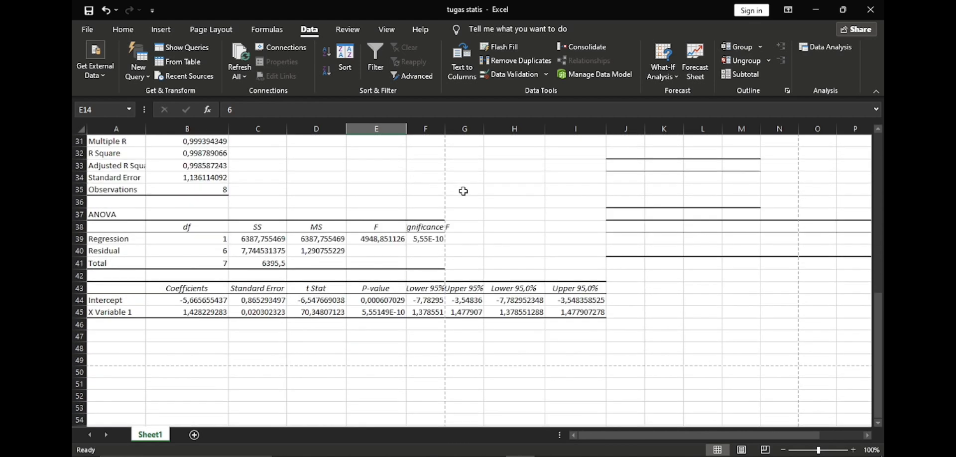
scroll(384, 244, "up", 7)
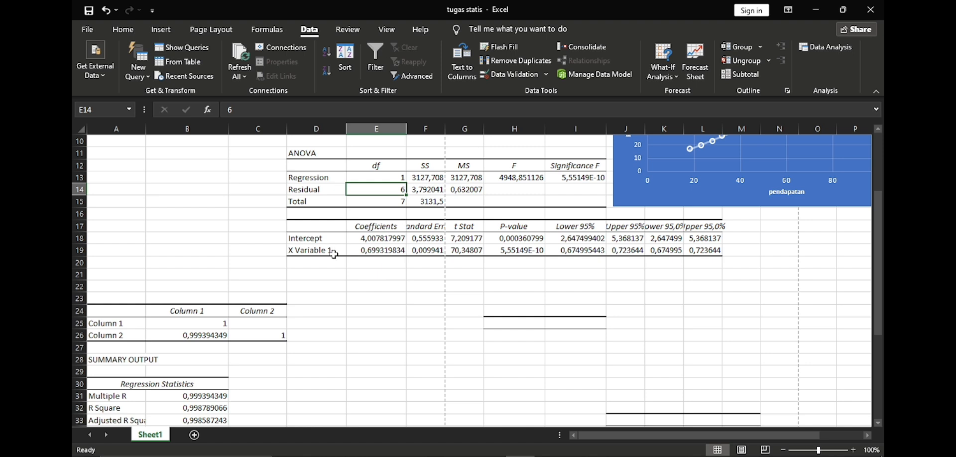
Step: Inspect the X Variable 1 row of the upper coefficients table and the scatter chart's data series and axes
left_click(335, 250)
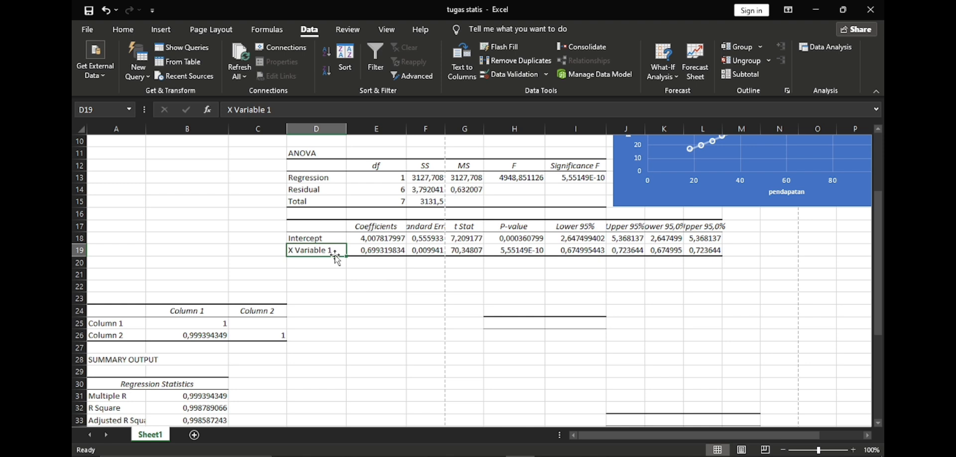
left_click_drag(597, 435, 640, 435)
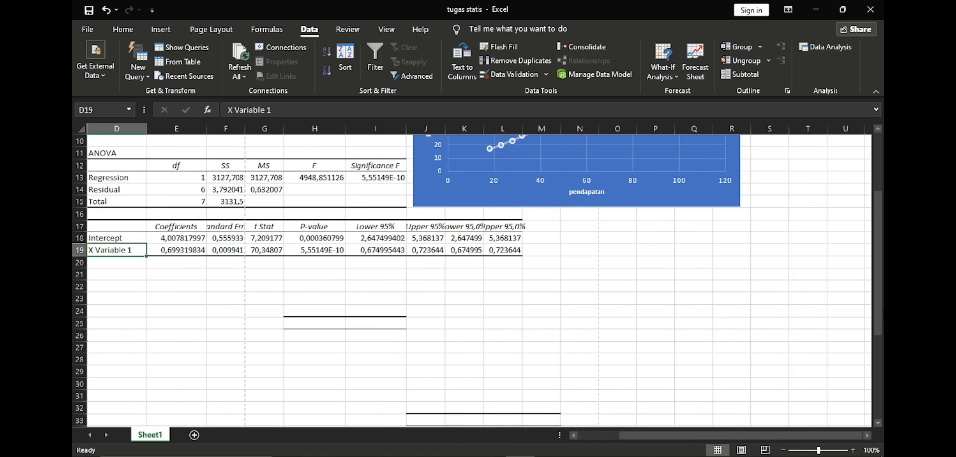
left_click_drag(878, 298, 878, 244)
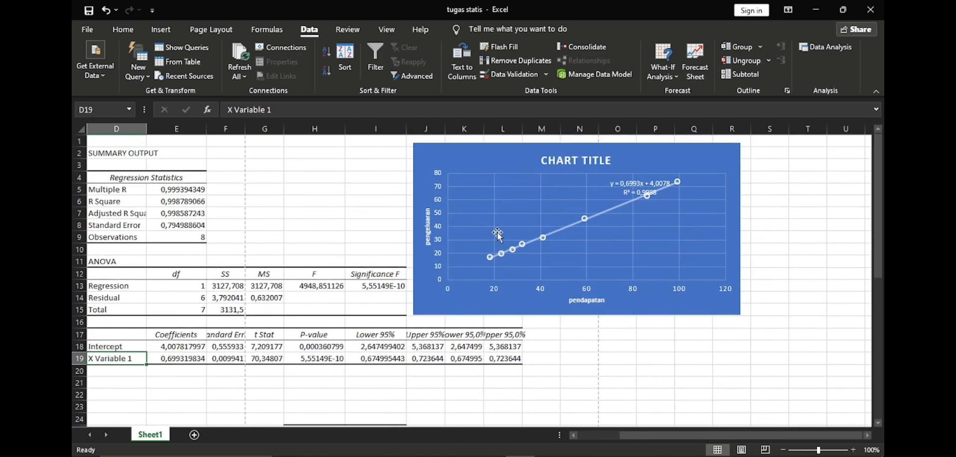
left_click(523, 240)
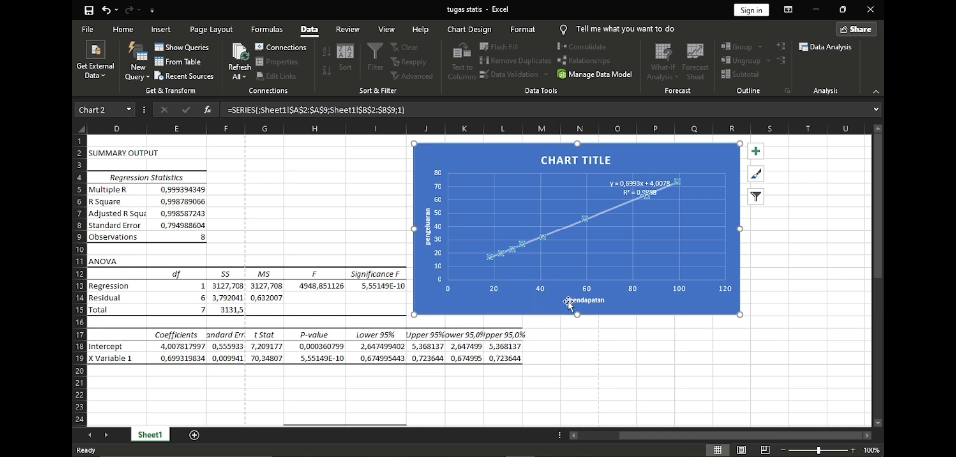
left_click(602, 291)
left_click(436, 221)
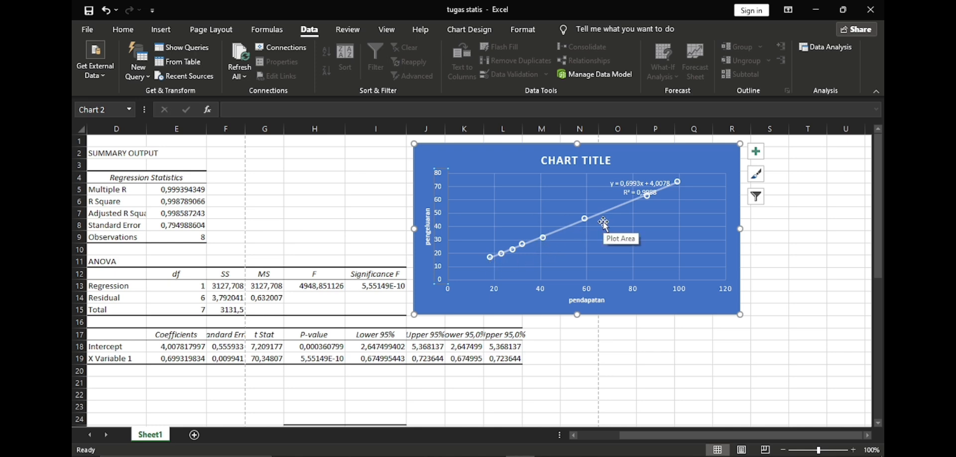
Step: Compare the X Variable 1 and Intercept coefficients in the upper regression output with the trendline equation on the scatter chart
left_click_drag(877, 249, 874, 273)
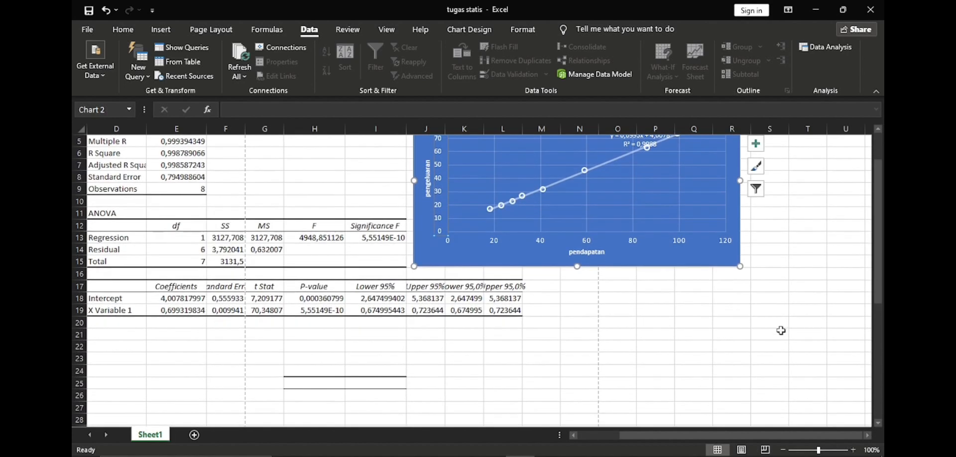
left_click_drag(720, 432, 678, 436)
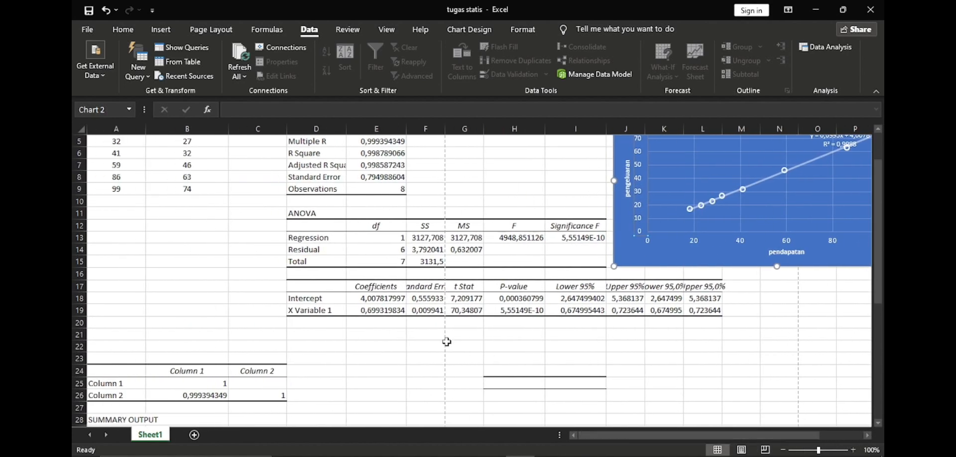
left_click(382, 312)
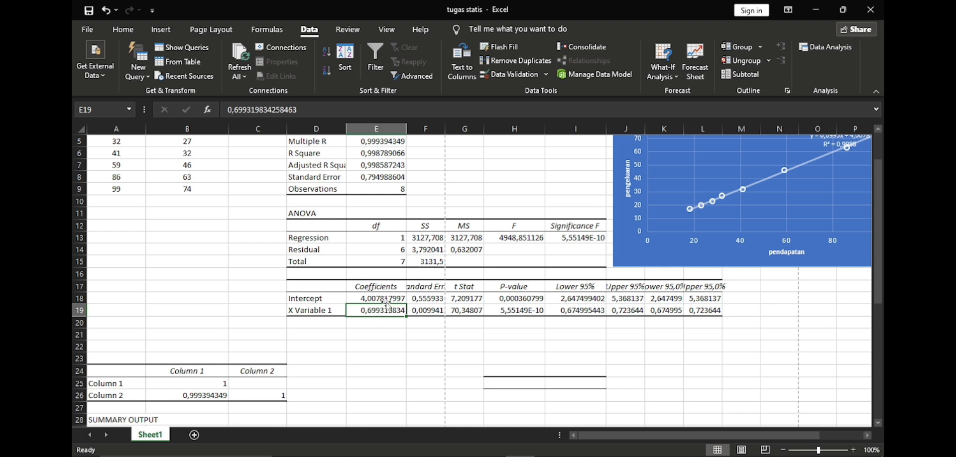
left_click(387, 299)
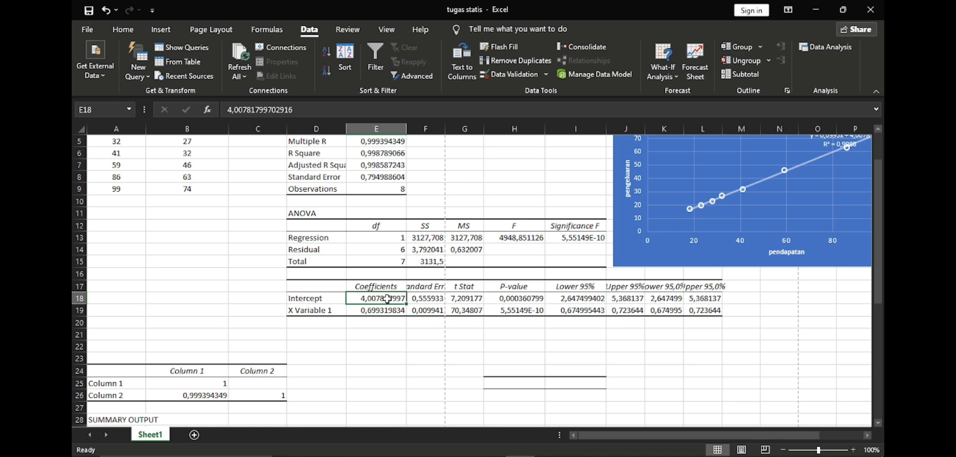
scroll(877, 298, "up", 2)
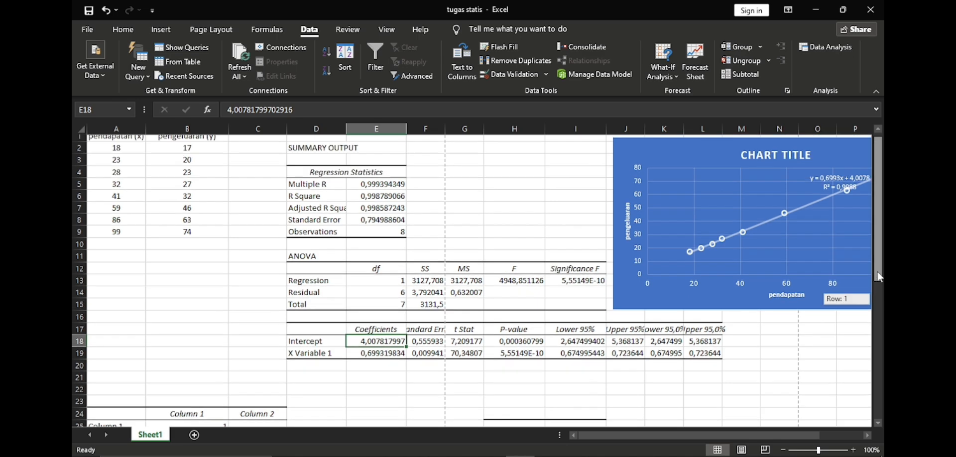
left_click_drag(760, 438, 773, 437)
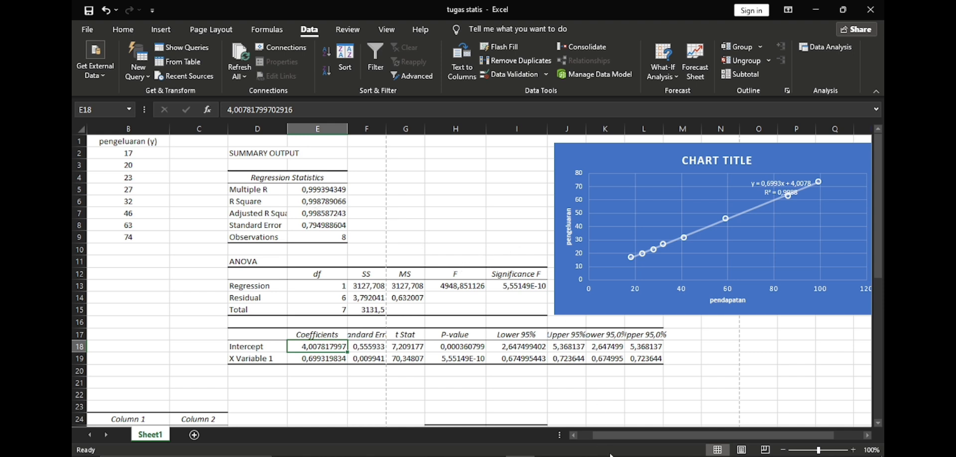
left_click_drag(611, 435, 587, 434)
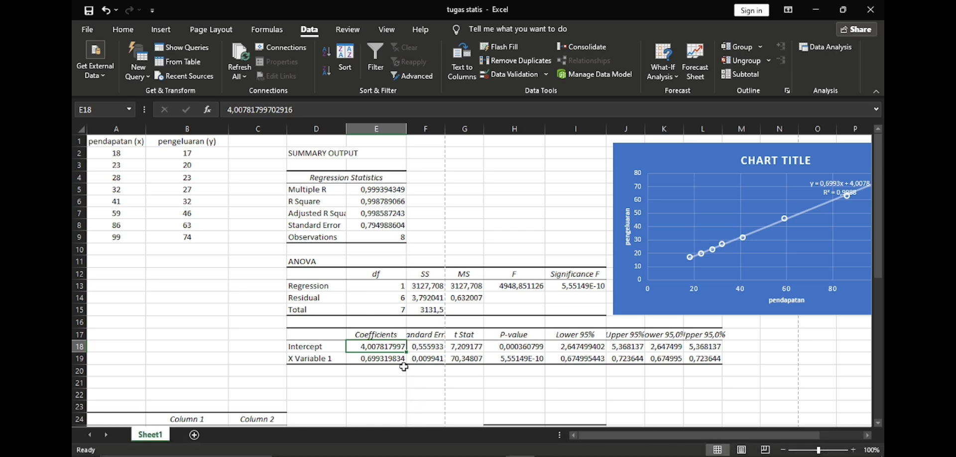
Step: Examine the correlation coefficient between the two columns, and compare the upper output's R Square with the chart's R² label
scroll(876, 255, "down", 1)
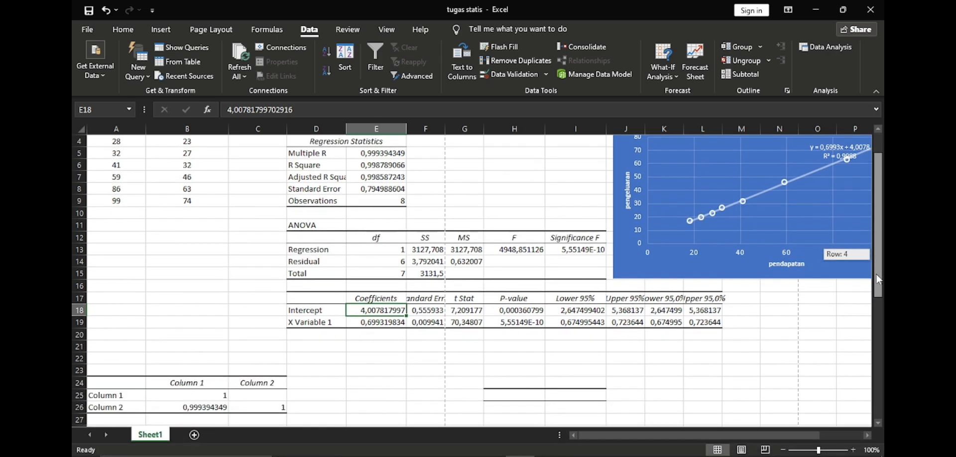
left_click(202, 403)
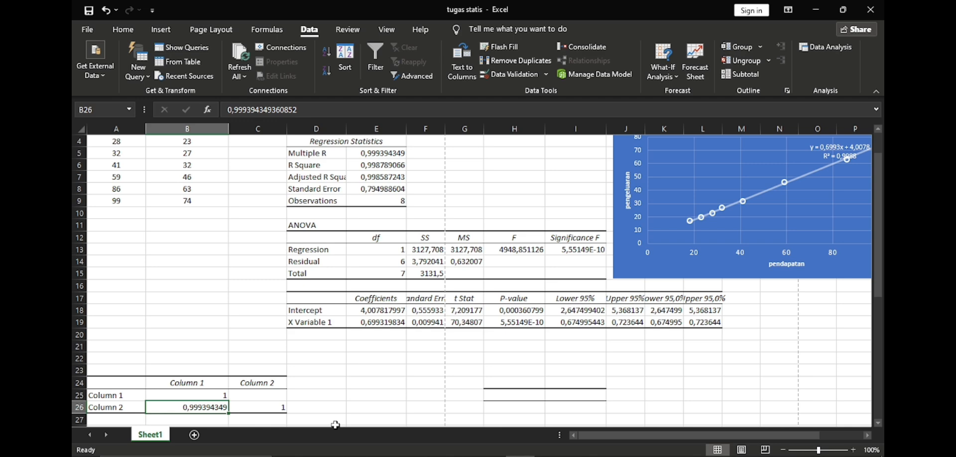
scroll(335, 425, "up", 1)
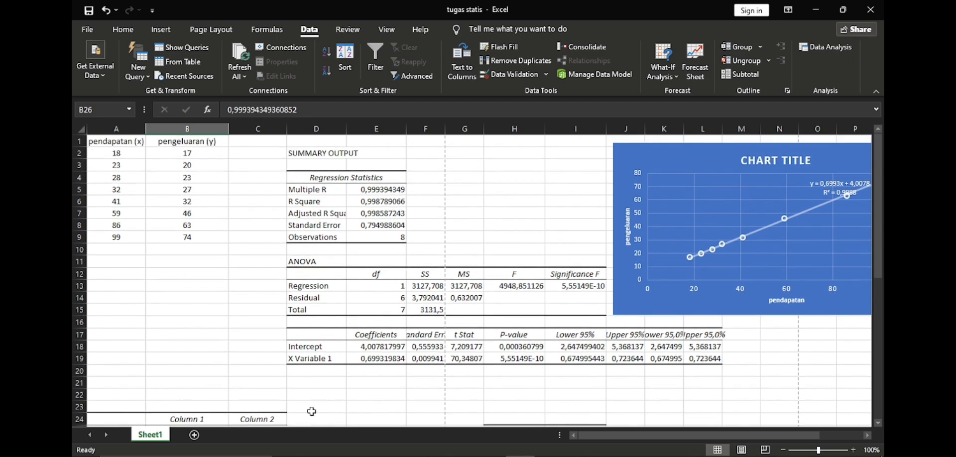
left_click(372, 203)
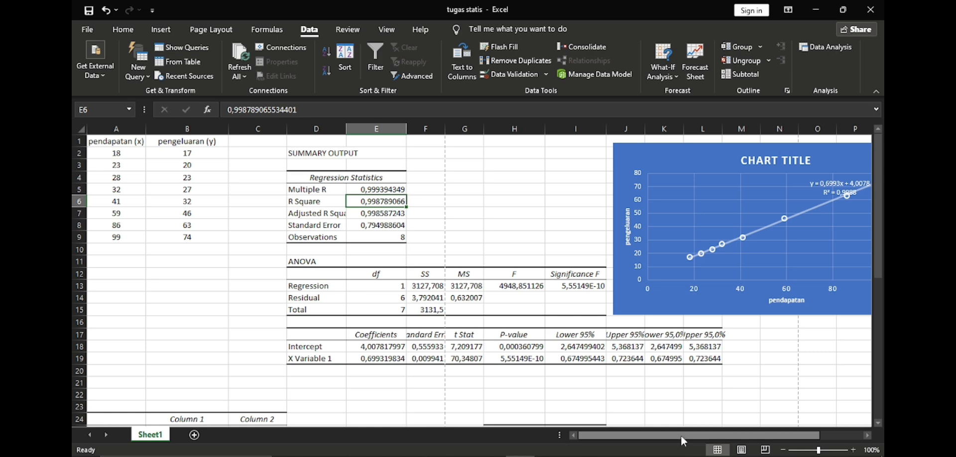
mouse_move(666, 443)
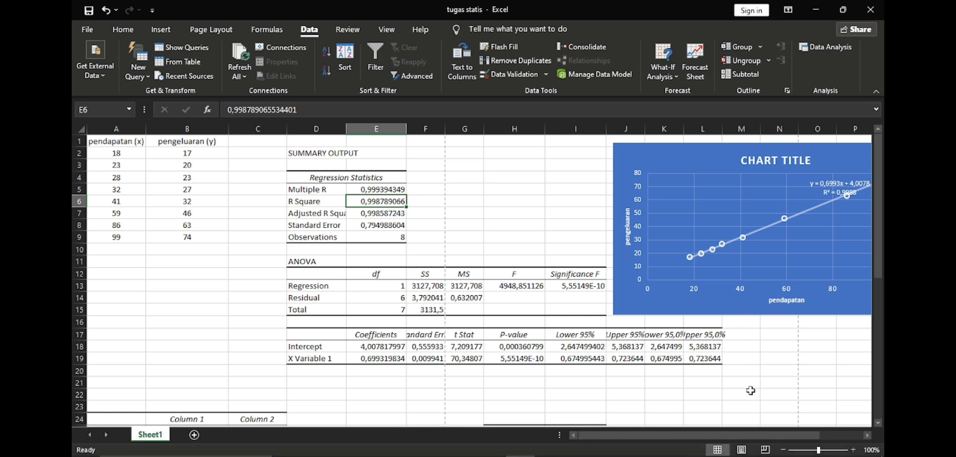
left_click_drag(733, 436, 779, 435)
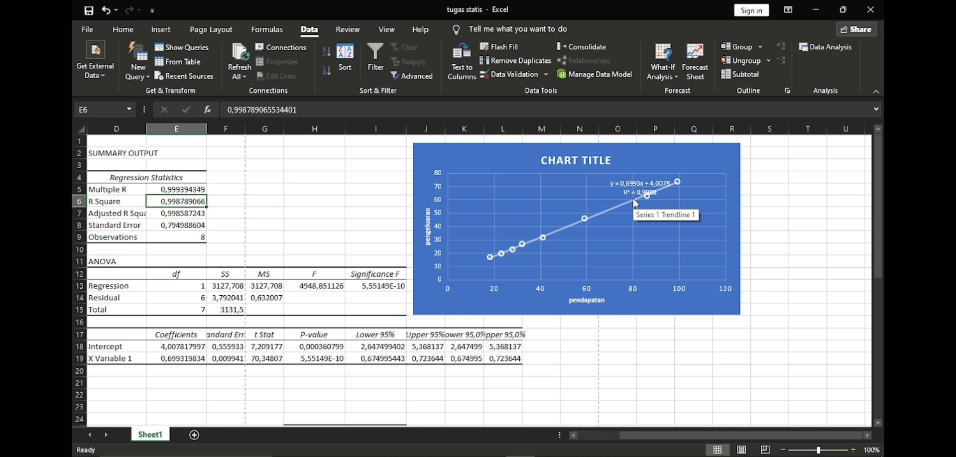
left_click_drag(627, 435, 577, 448)
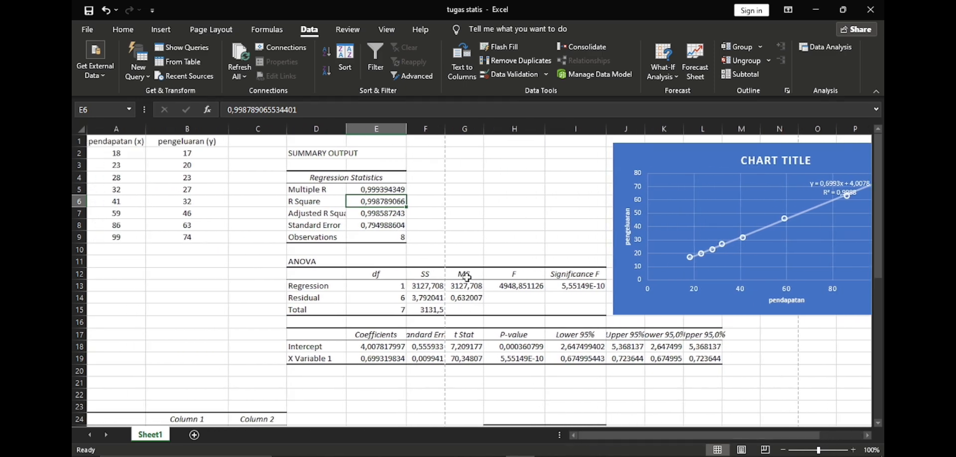